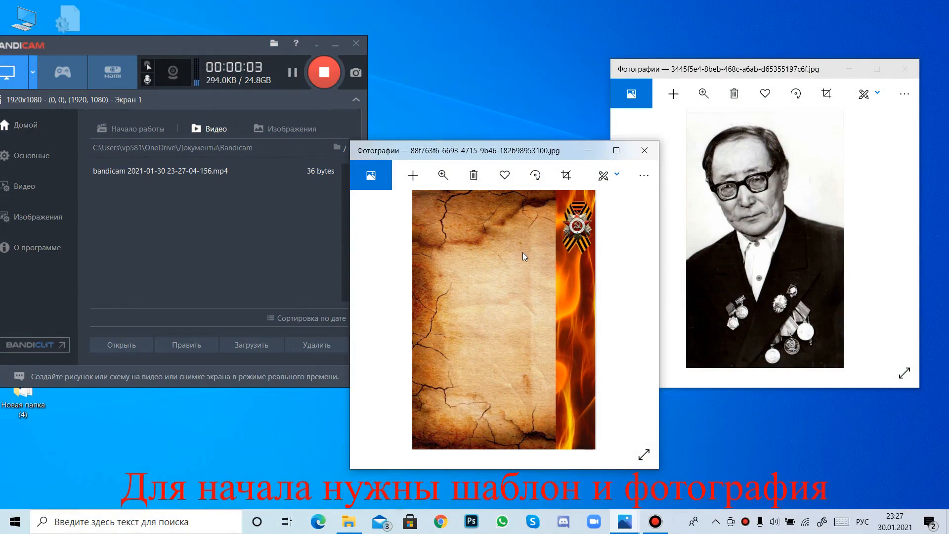
left_click(740, 221)
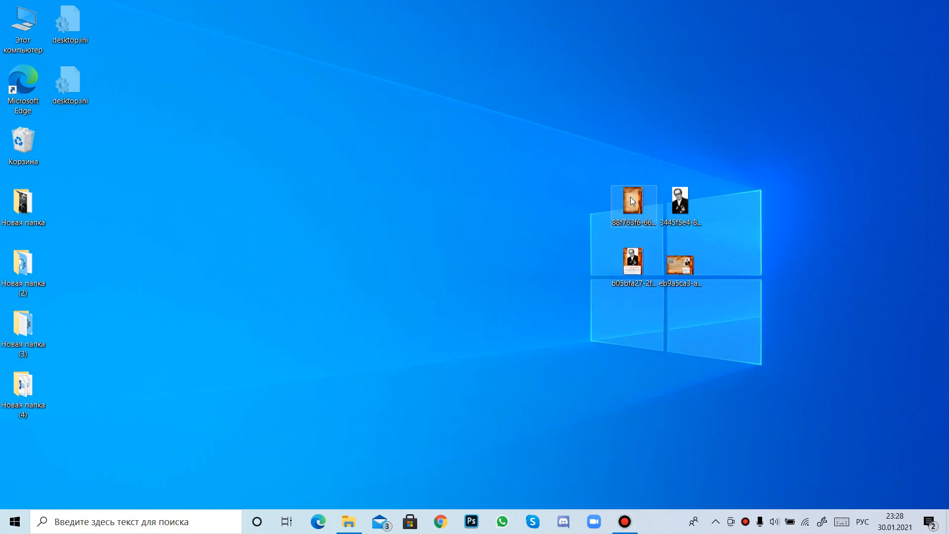
right_click(630, 197)
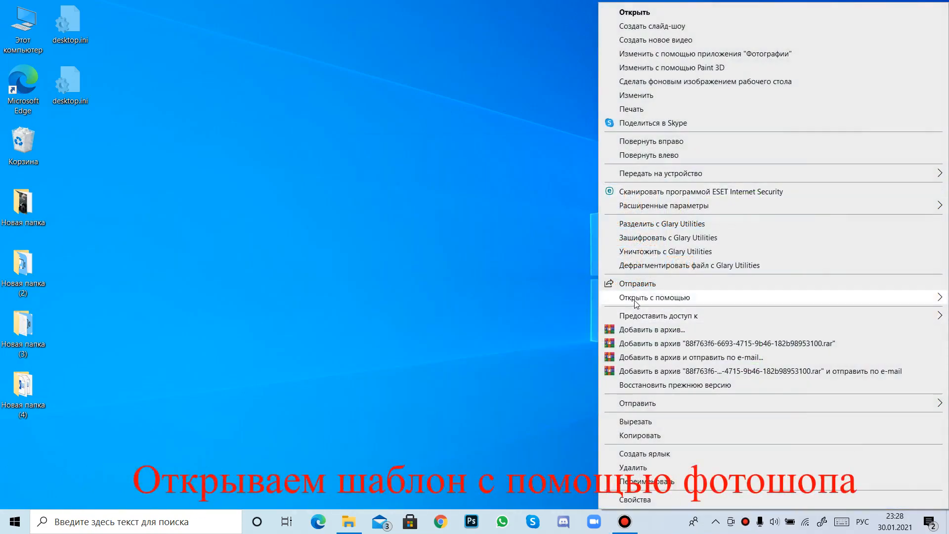
mouse_move(643, 297)
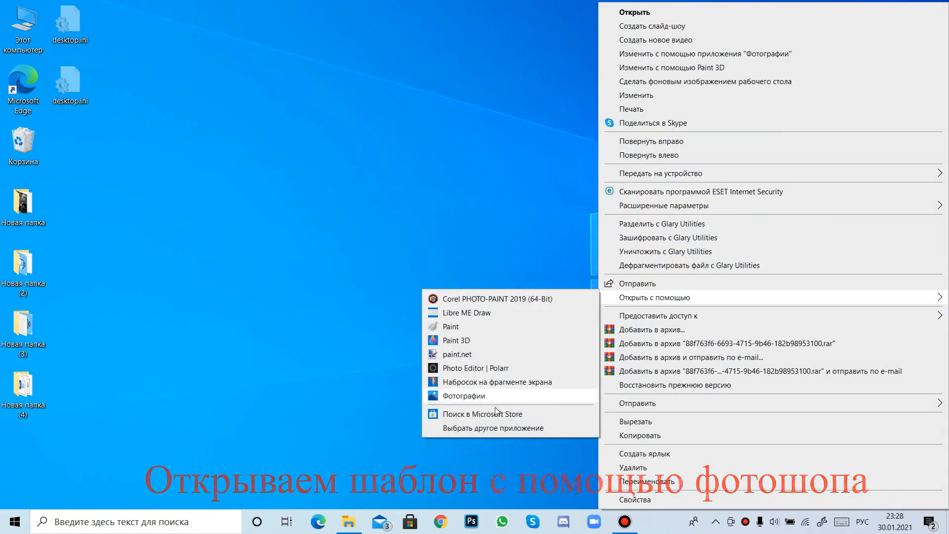
left_click(487, 430)
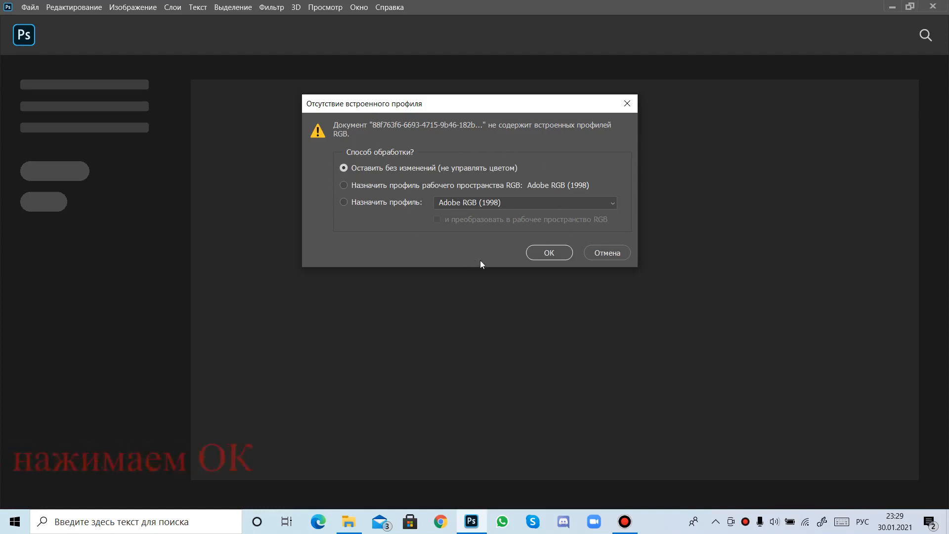
left_click(548, 253)
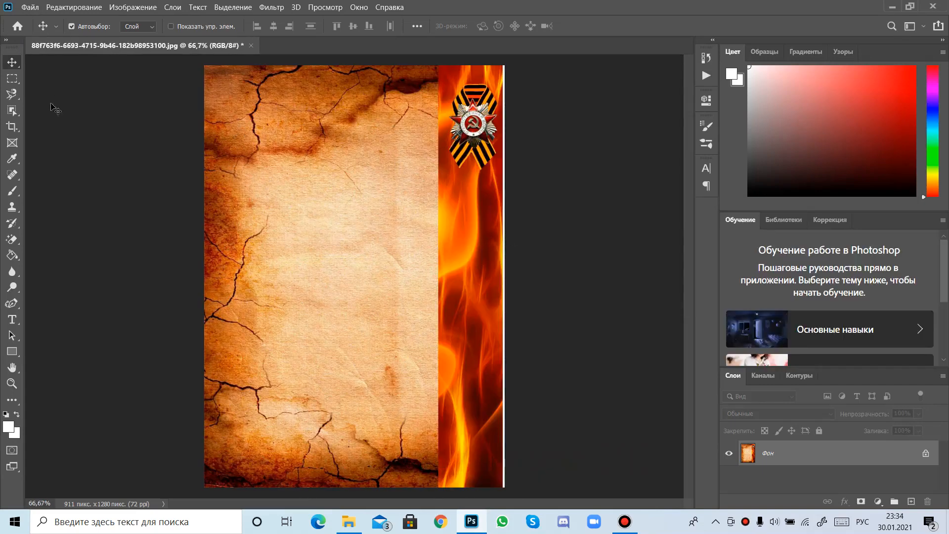
- Open the portrait photo 3445f5e4-8beb-468c-a6ab-d65355197c6f.jpg from the desktop, leaving its colour unmanaged
left_click(28, 7)
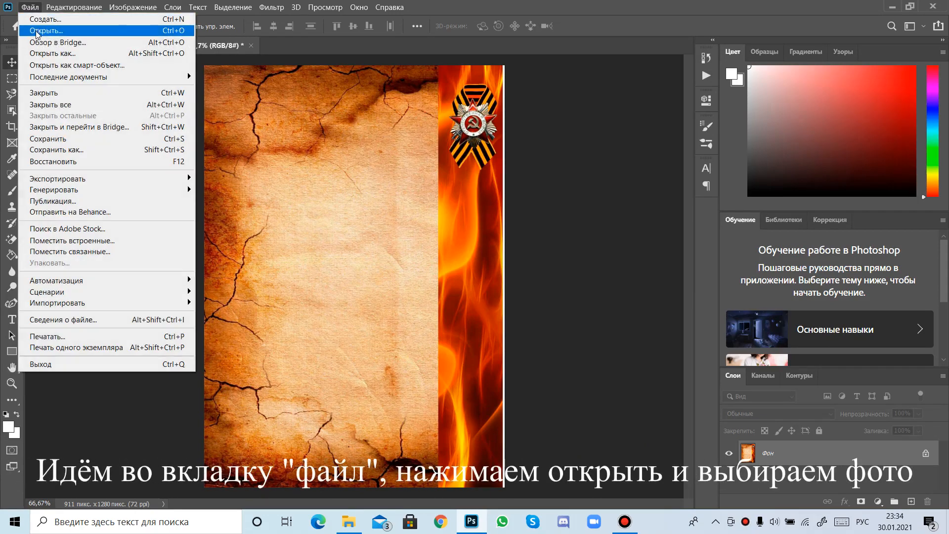
left_click(36, 31)
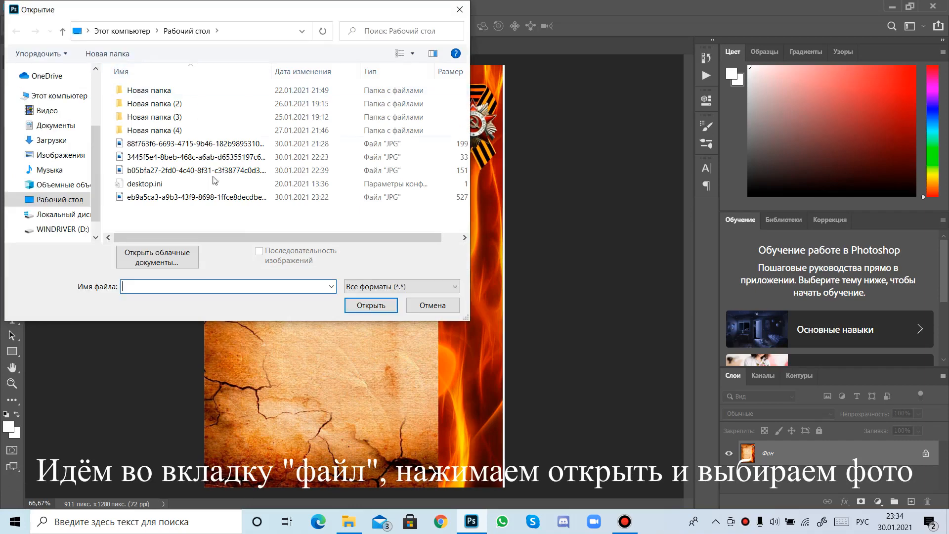
left_click(204, 156)
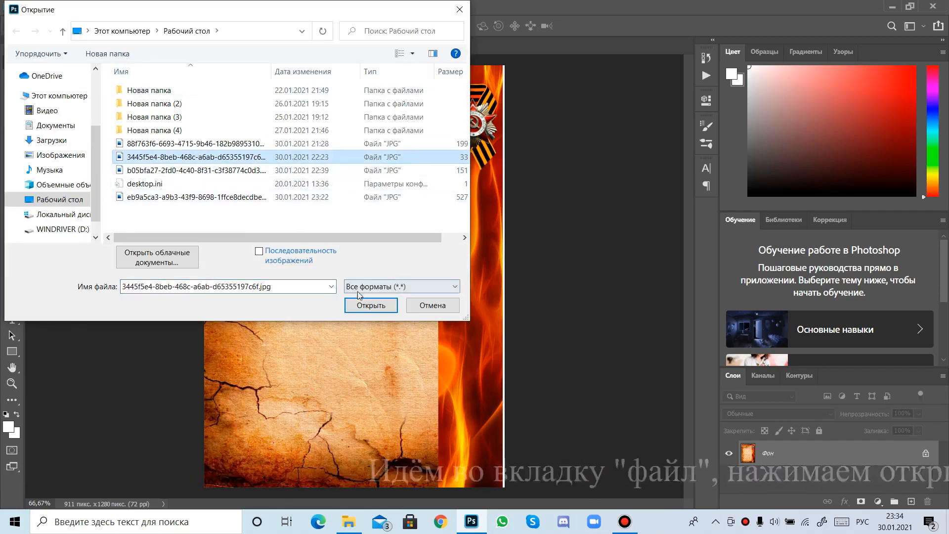
left_click(369, 305)
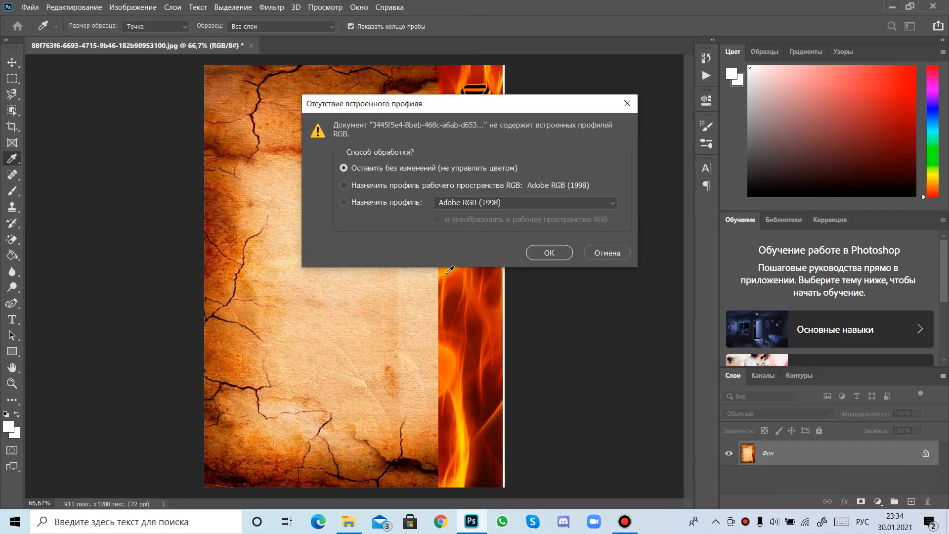
left_click(540, 253)
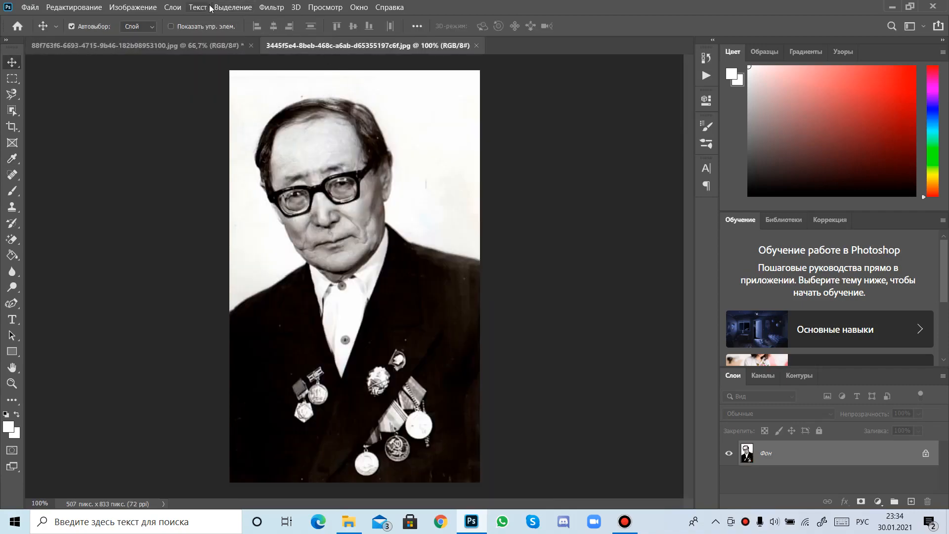
- Copy the entire portrait photo, paste it into the template document and place it over the parchment area
left_click(227, 9)
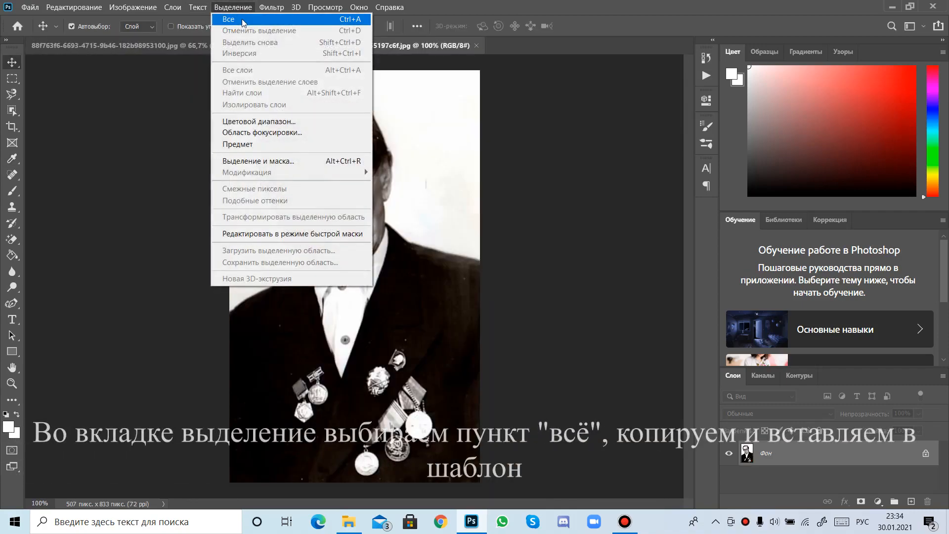
left_click(233, 19)
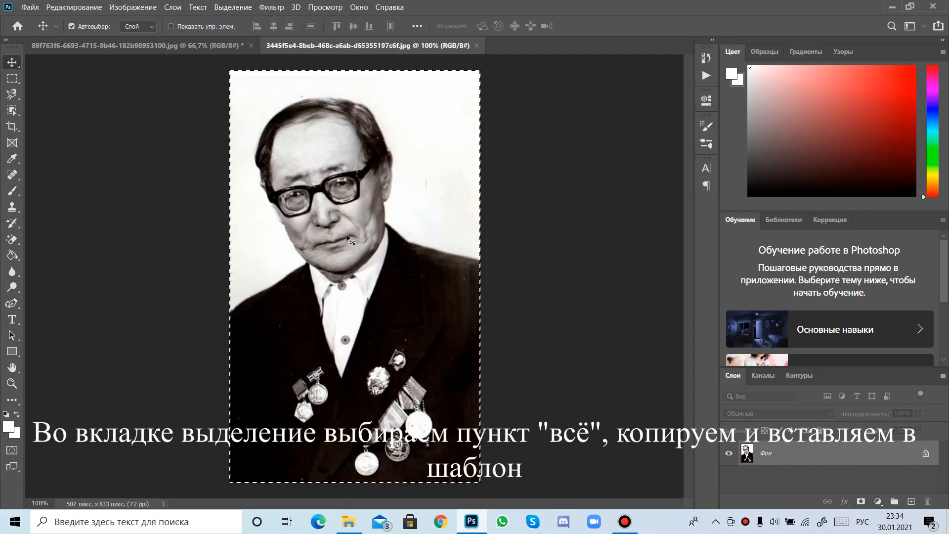
key("ctrl+c")
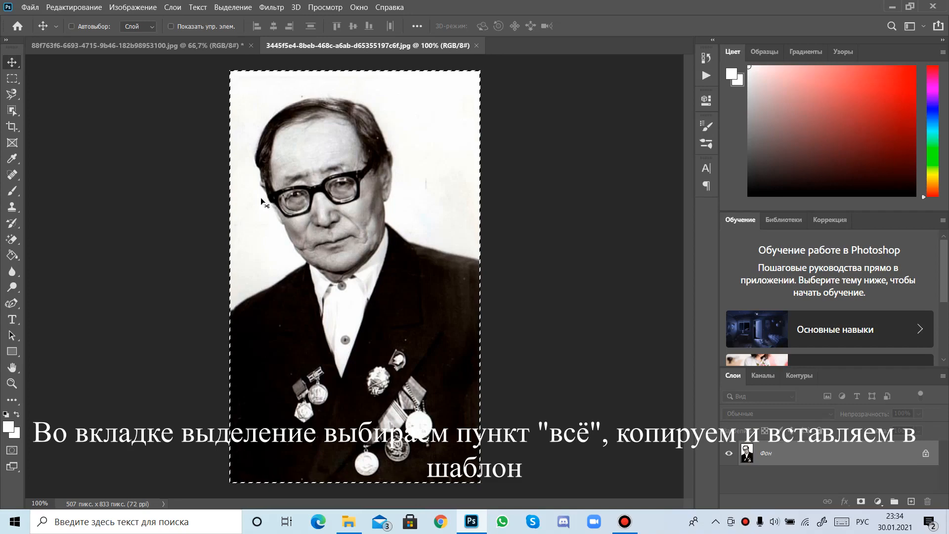
left_click(171, 47)
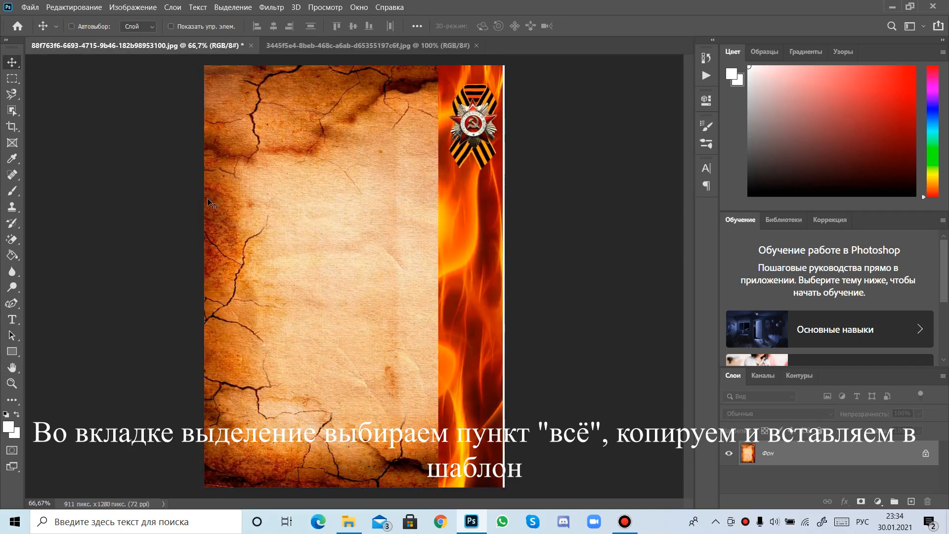
key("ctrl+v")
left_click_drag(349, 269, 327, 241)
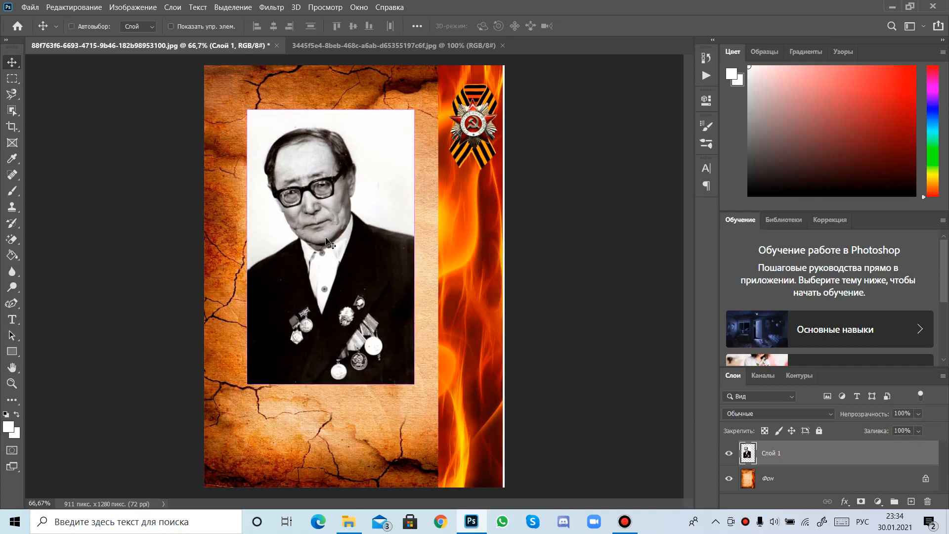
- Free-transform the pasted portrait to about 100.23% scale and place it in the upper part of the parchment, beside the flame strip
key("ctrl+t")
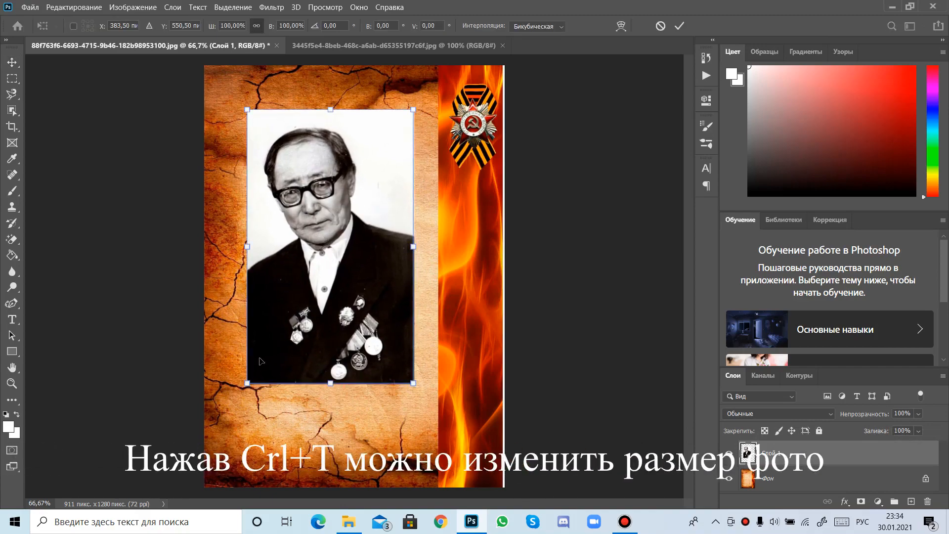
left_click_drag(245, 384, 245, 385)
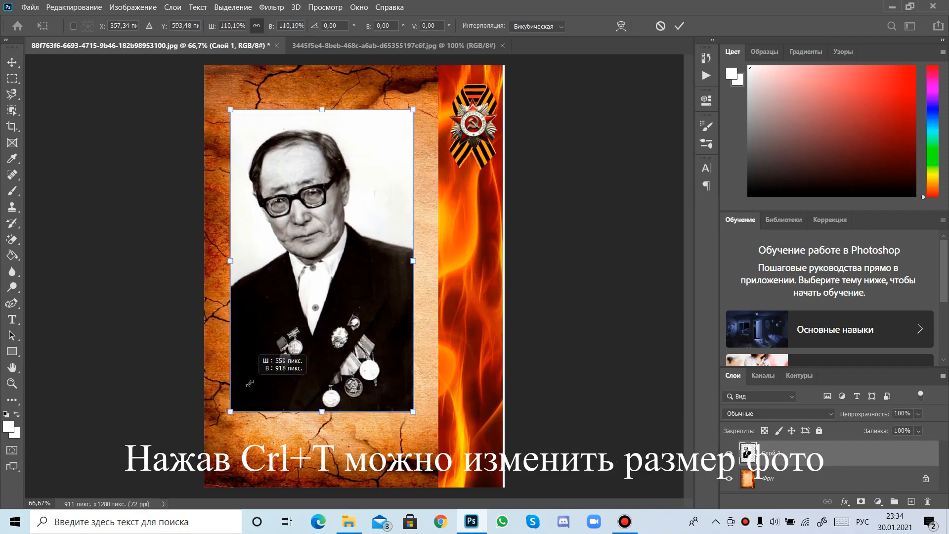
left_click_drag(315, 324, 369, 287)
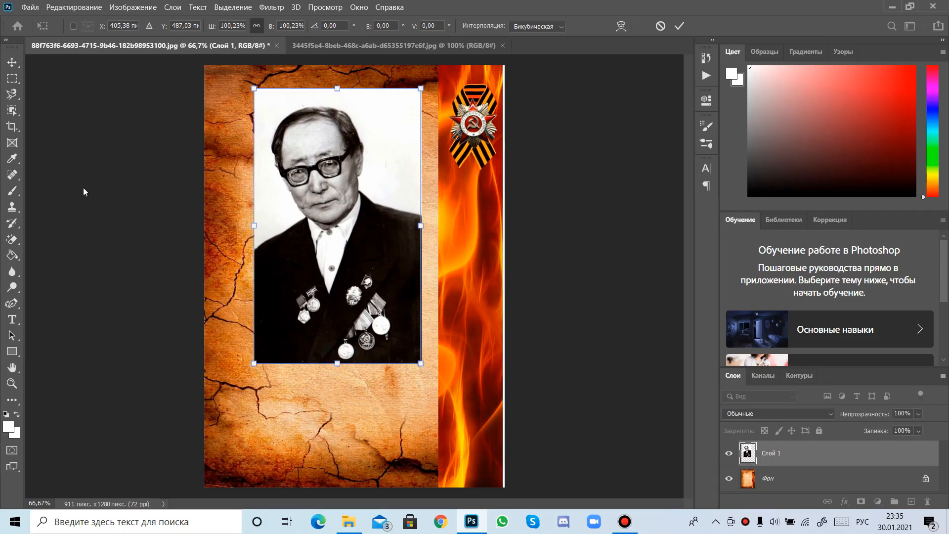
key("Return")
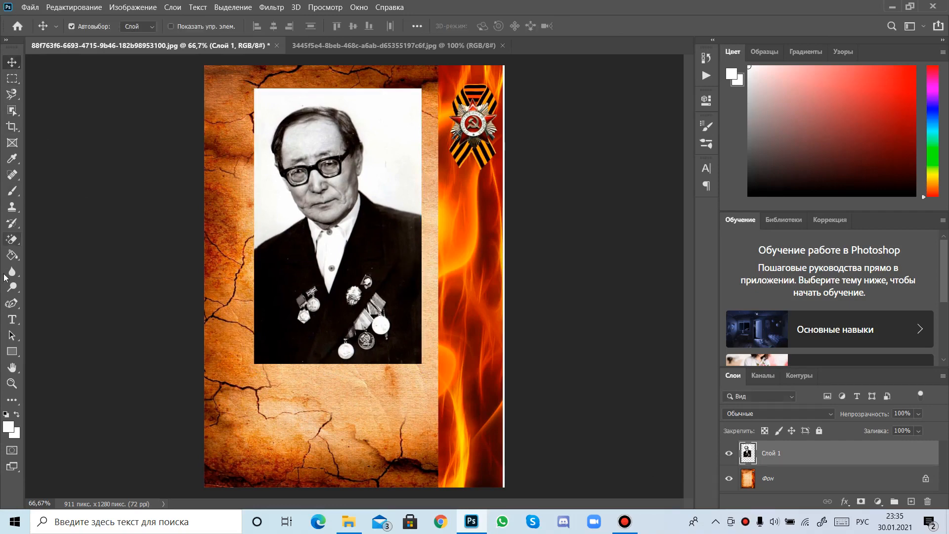
- Draw a white rectangle about 622 × 289 px on the parchment below the portrait
left_click(13, 351)
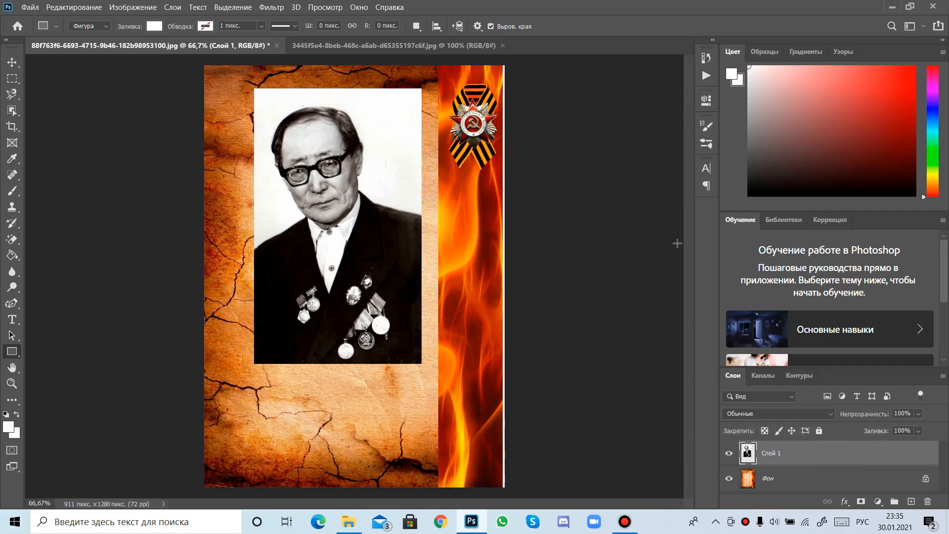
left_click_drag(220, 384, 424, 478)
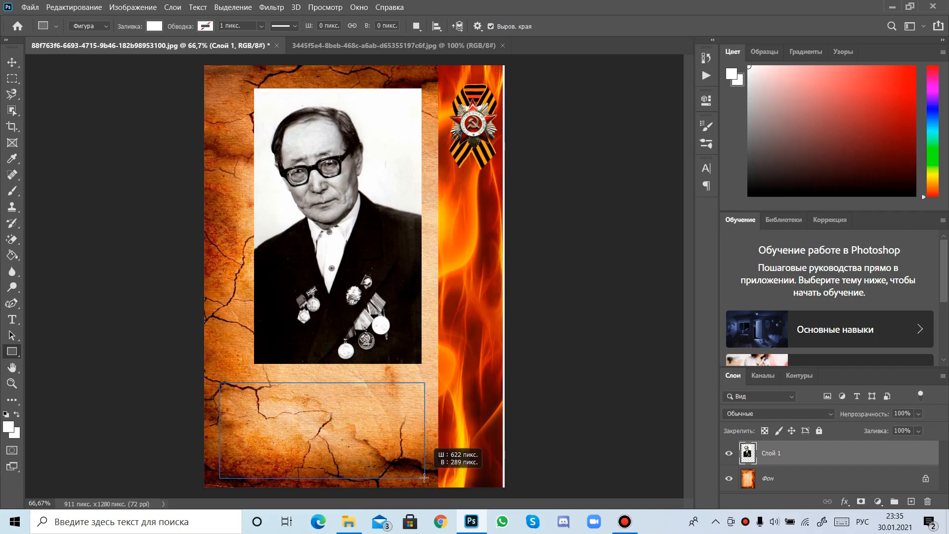
left_click_drag(424, 478, 424, 477)
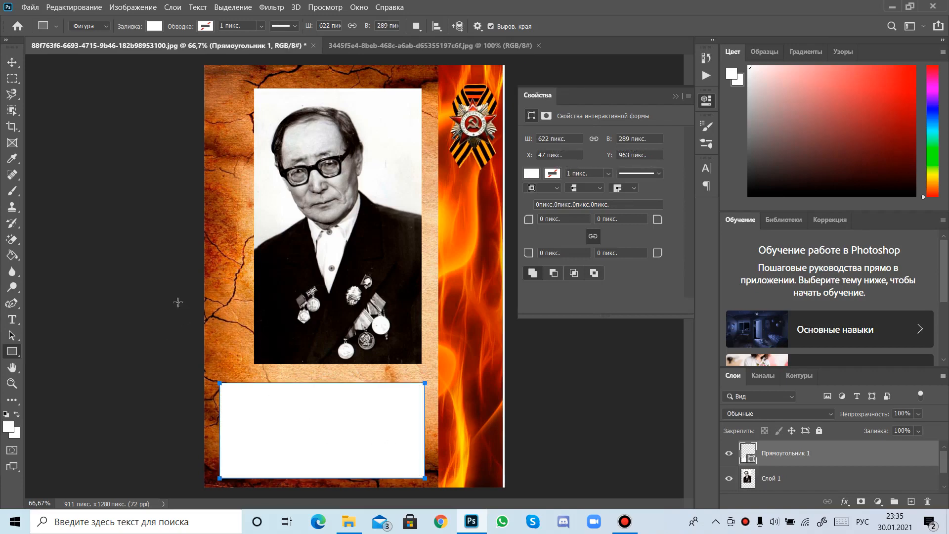
left_click(12, 62)
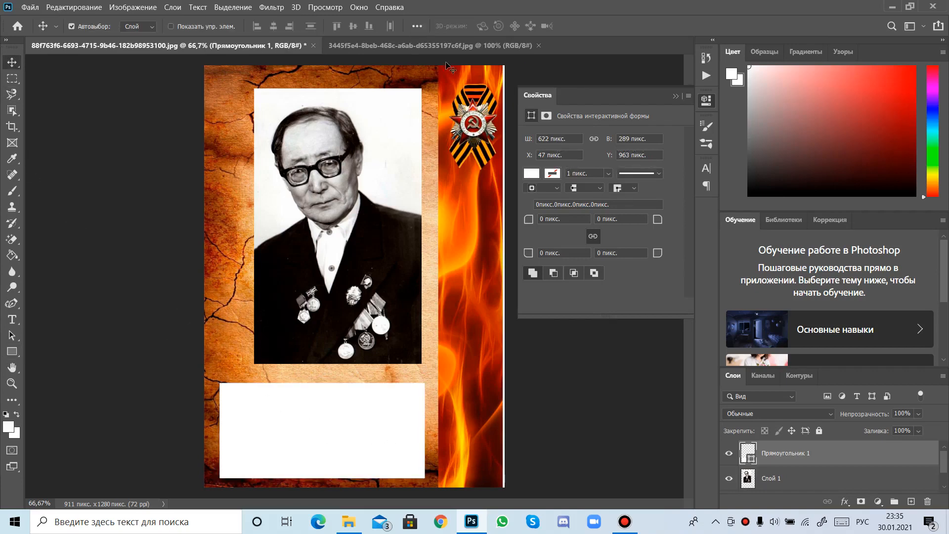
left_click(707, 102)
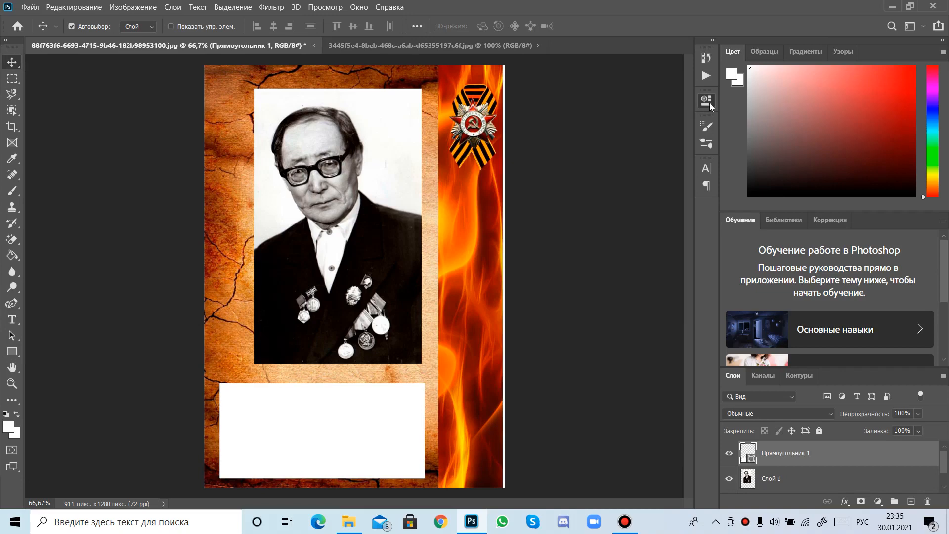
- Create a 72 pt paragraph text block inside the white rectangle with the Type tool
left_click(12, 319)
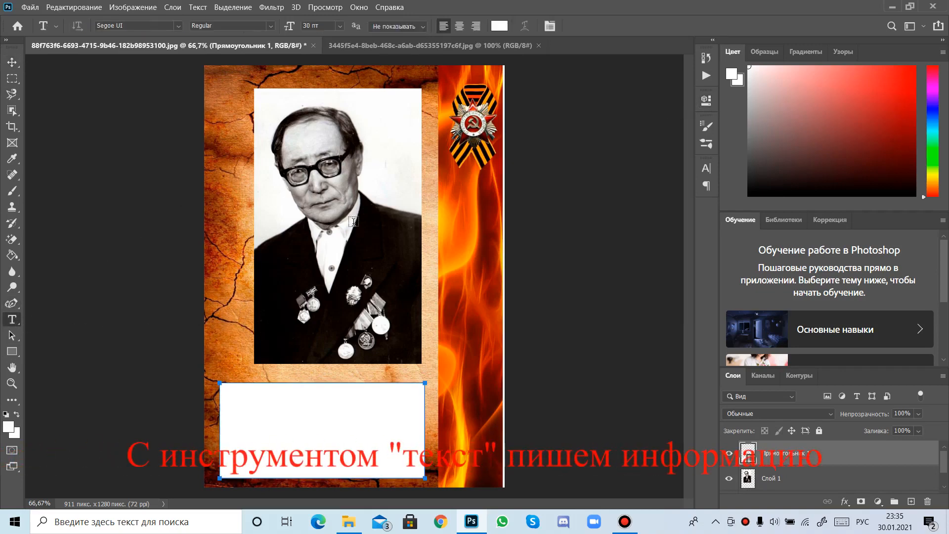
left_click(340, 26)
left_click(322, 166)
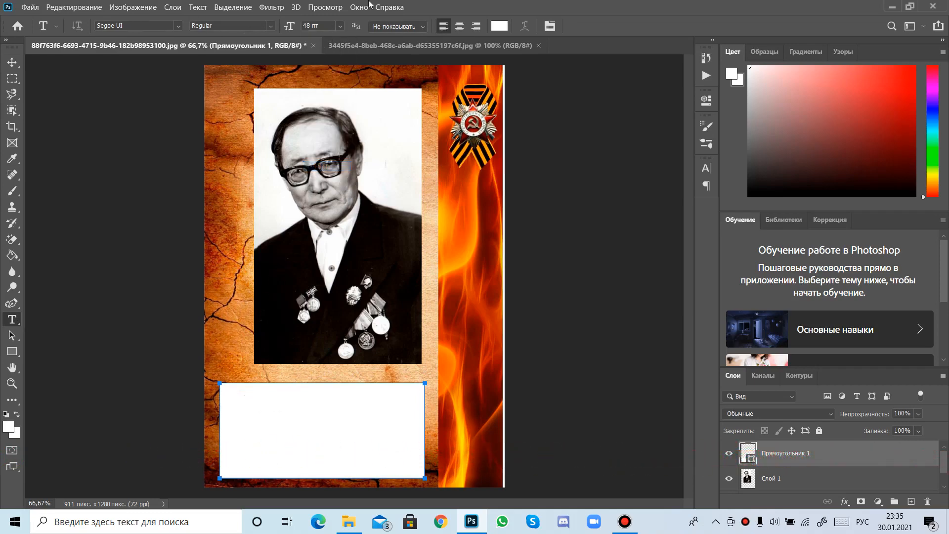
left_click(340, 26)
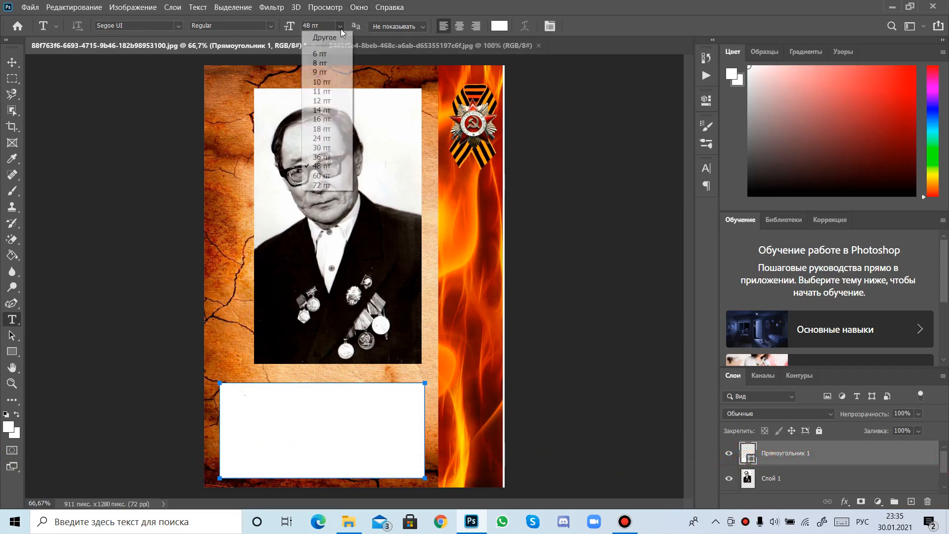
left_click(331, 185)
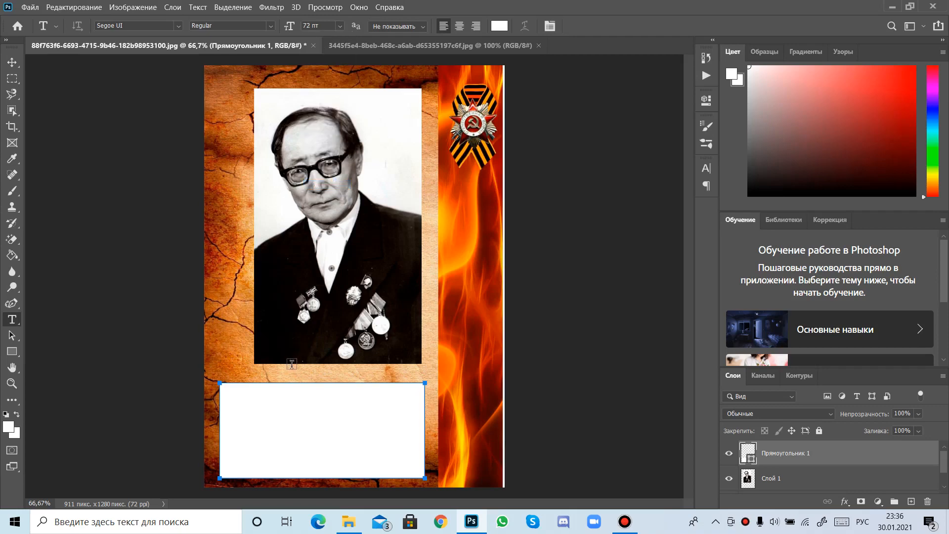
left_click(294, 404)
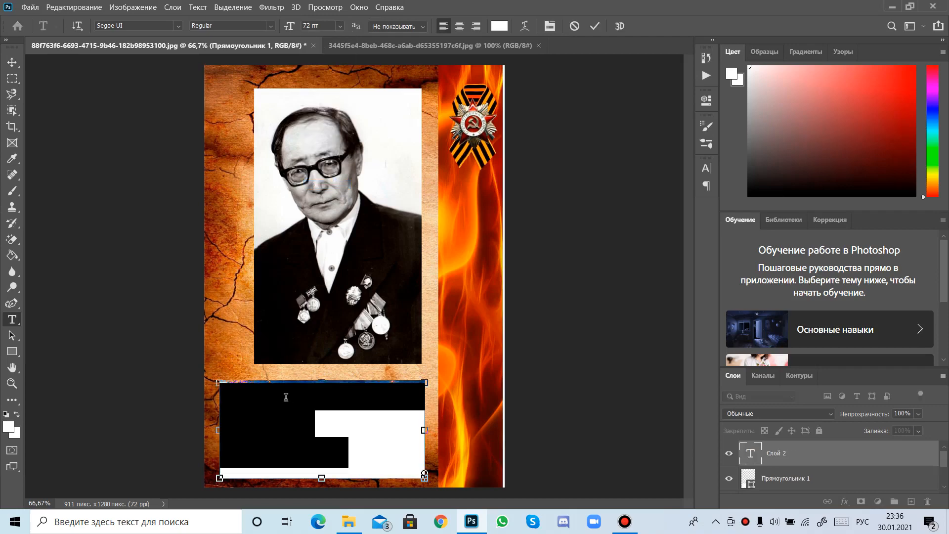
- Reduce the font size of the text block in the white rectangle to 24 pt
left_click(340, 26)
left_click(328, 148)
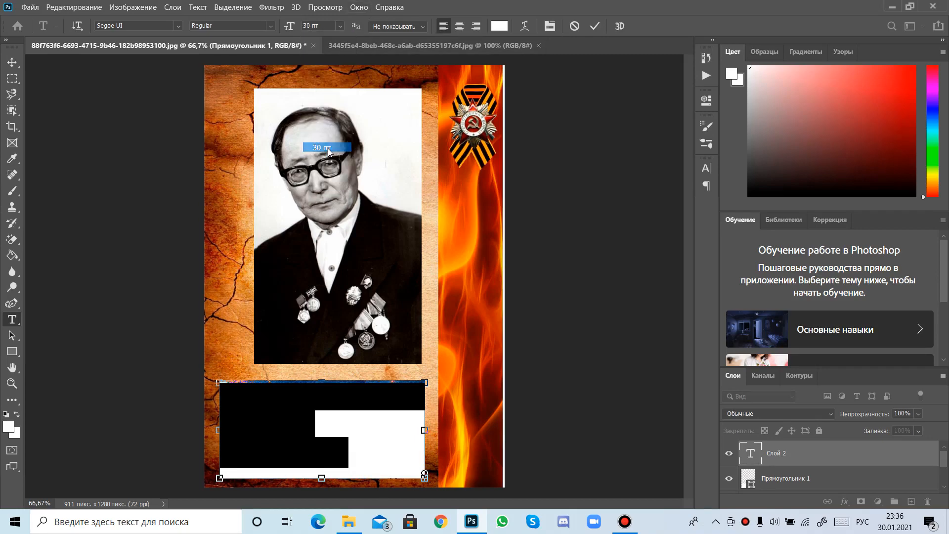
left_click(341, 27)
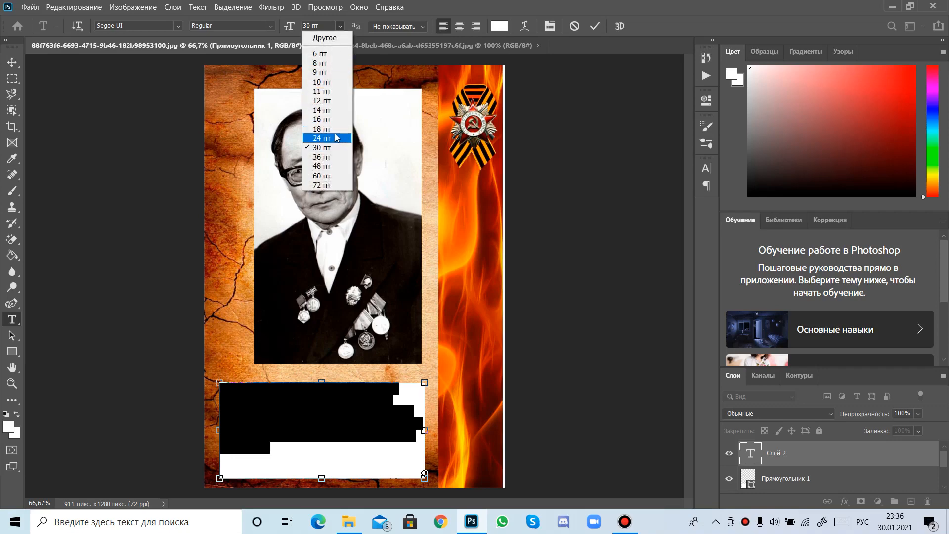
left_click(341, 138)
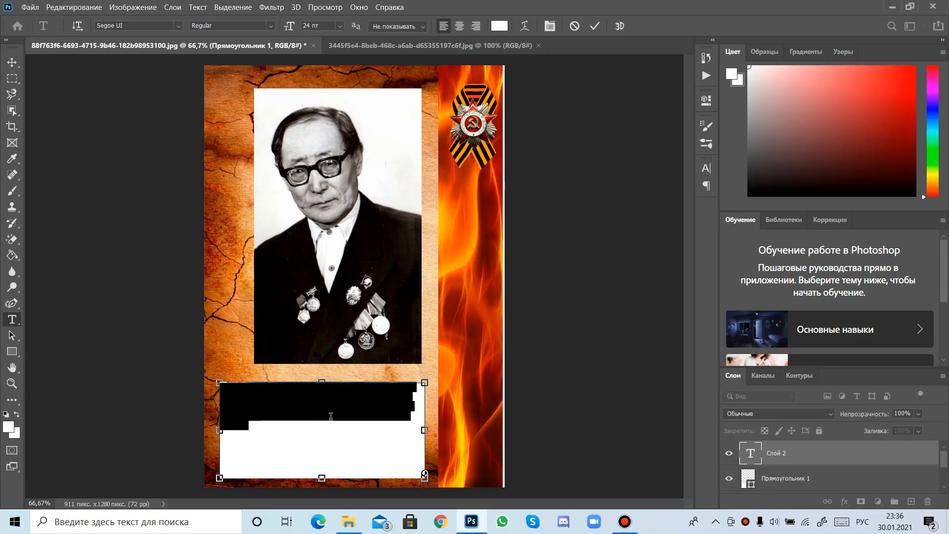
- Colour the caption text red and shift the full-name line about 6 px to the right within the white rectangle
left_click_drag(228, 393, 304, 416)
left_click(915, 68, "alt")
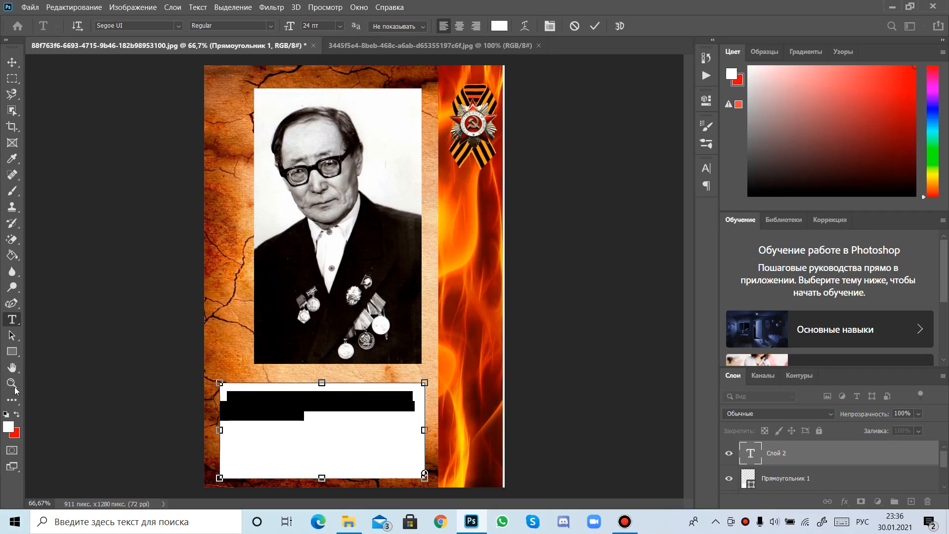
left_click(18, 415)
key("alt+BackSpace")
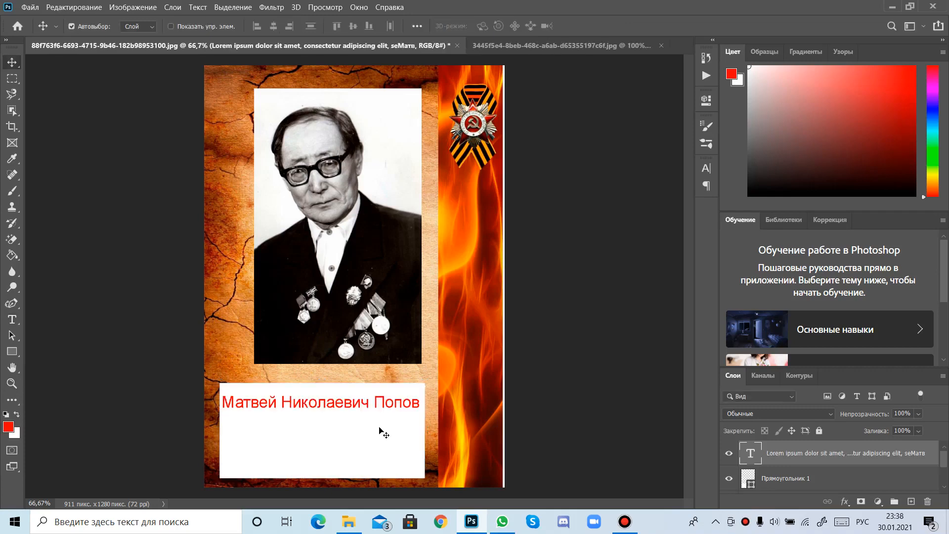
left_click_drag(310, 402, 314, 403)
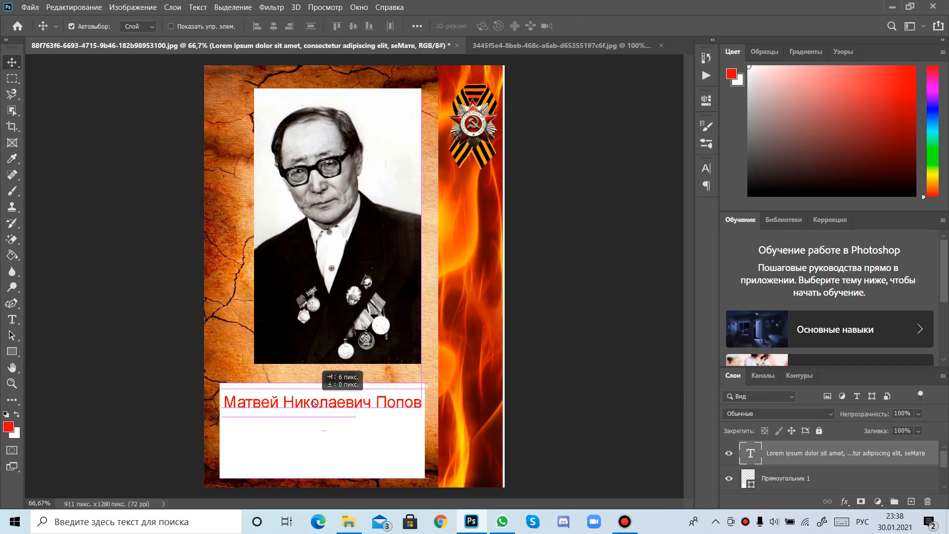
- Finish aligning the full-name line in the white rectangle and commit the black life-years line in parentheses beneath it
left_click_drag(313, 403, 314, 403)
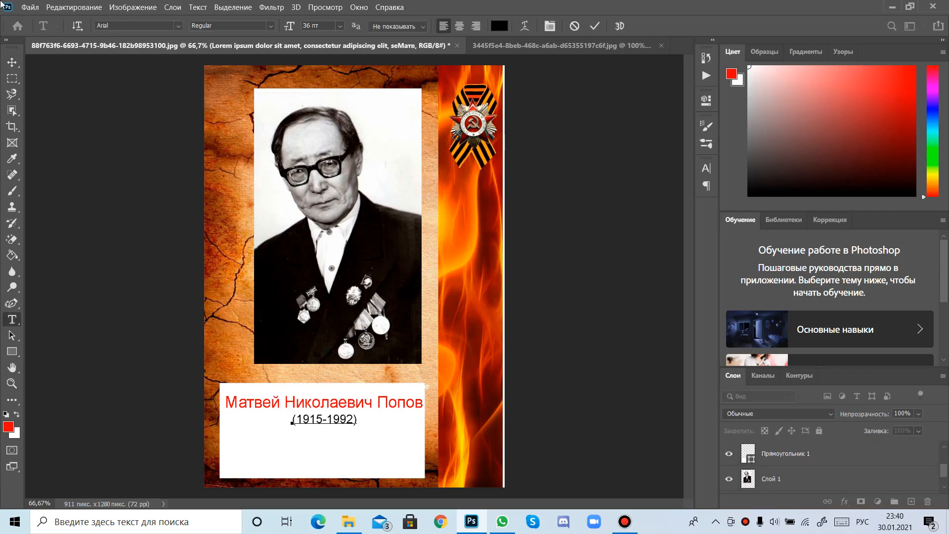
left_click(12, 62)
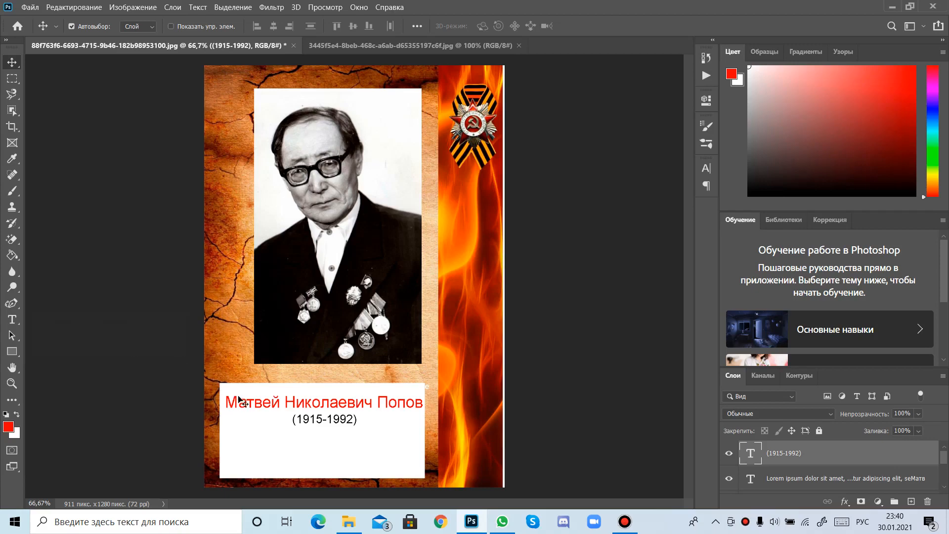
left_click(252, 424)
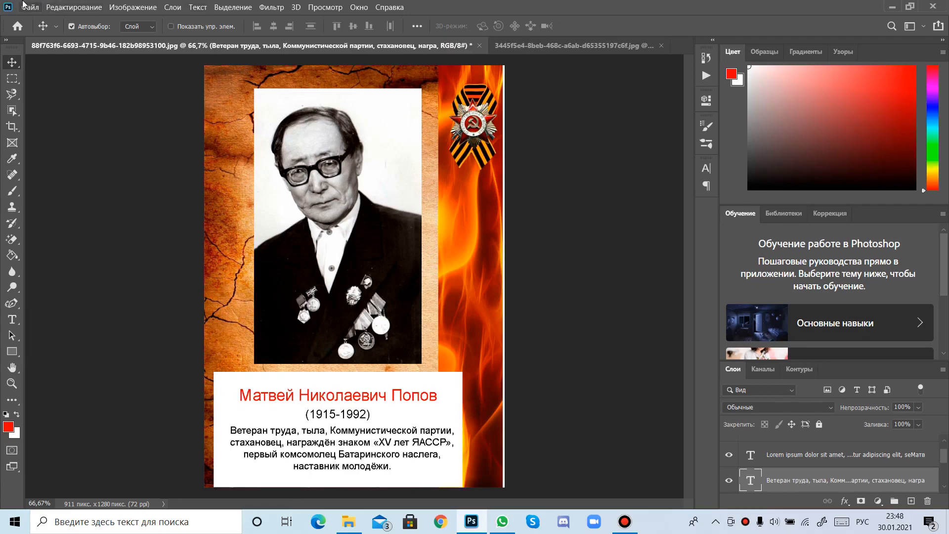
- Export the poster as a JPG at 100% quality to the desktop under the file name "Портрет для бессмертного полка"
left_click(29, 8)
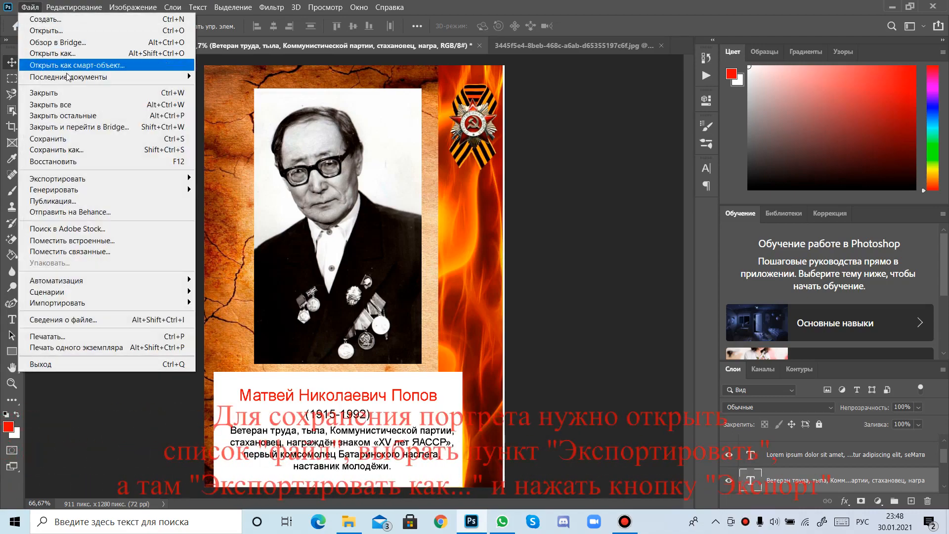
mouse_move(100, 180)
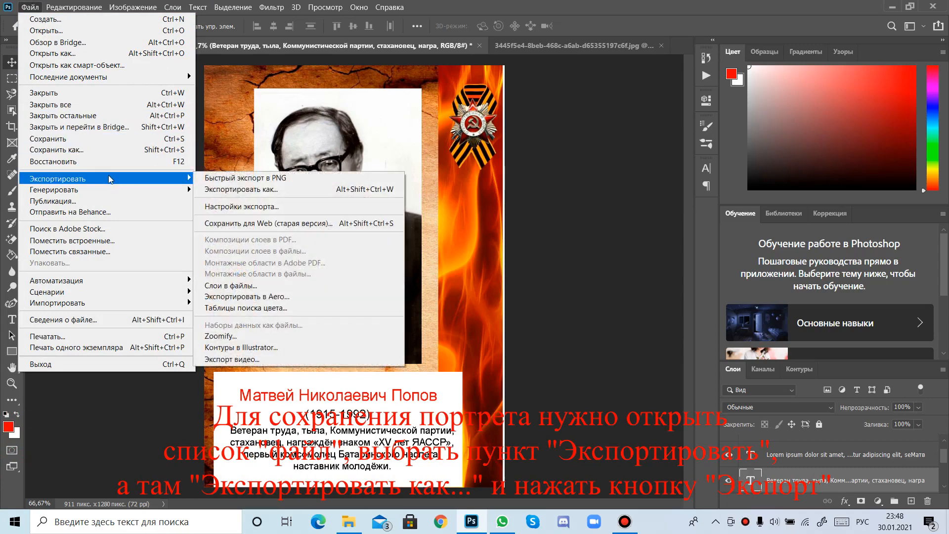
left_click(230, 190)
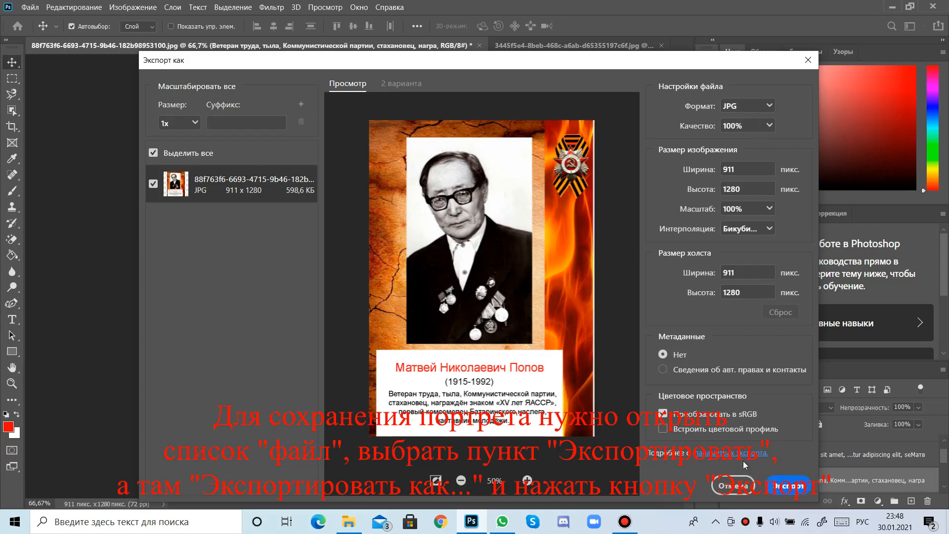
left_click(789, 486)
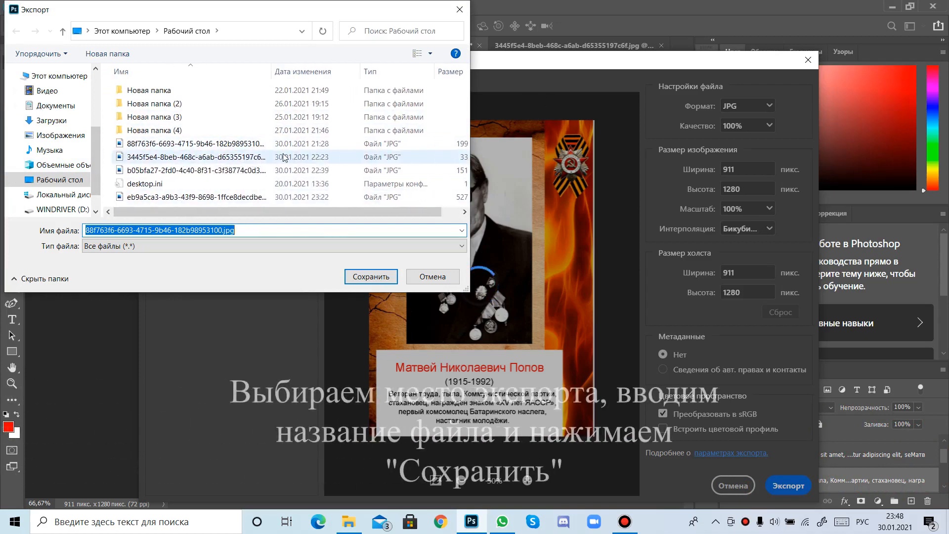
key("BackSpace")
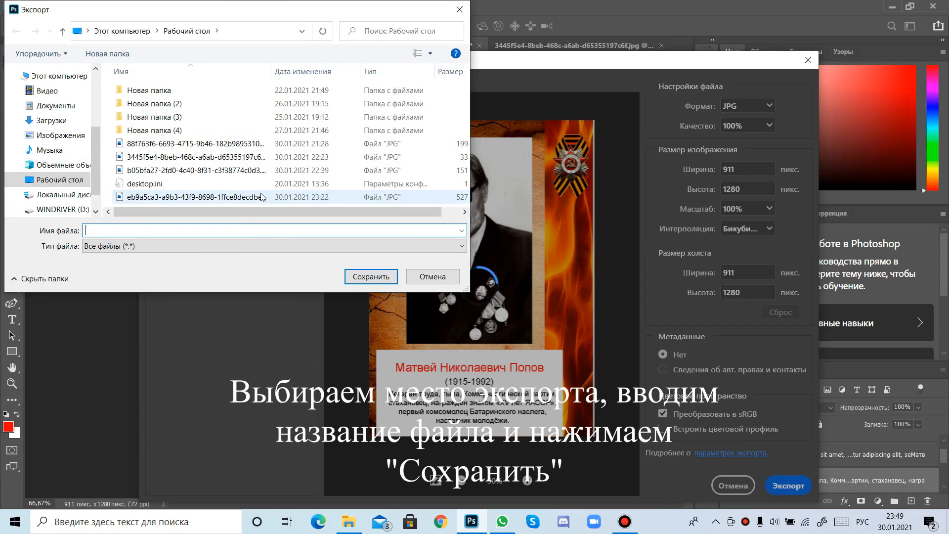
type("Портрет для бессмертного полка")
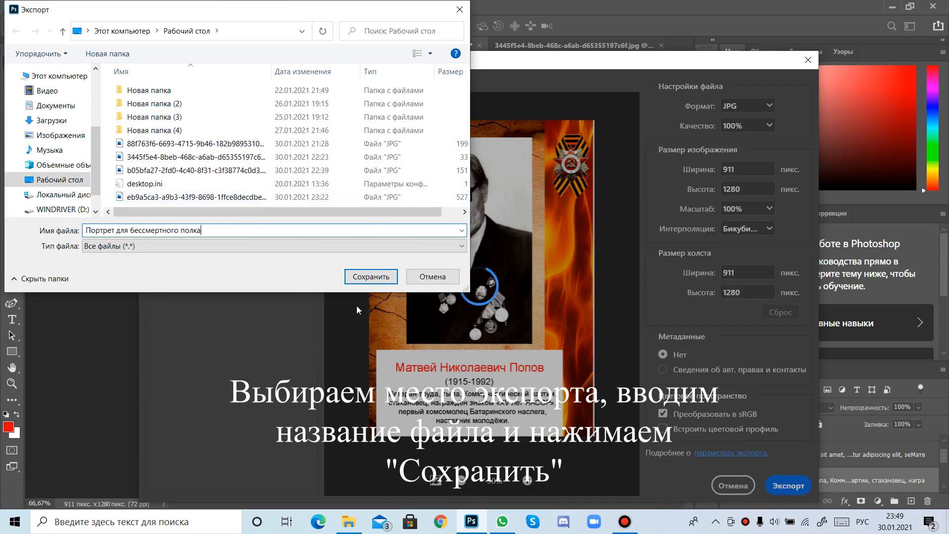
left_click(369, 280)
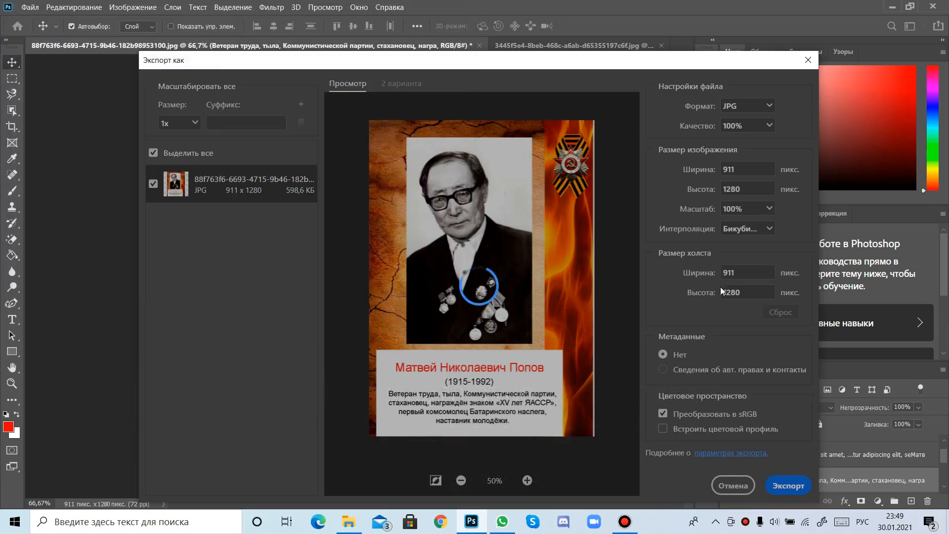